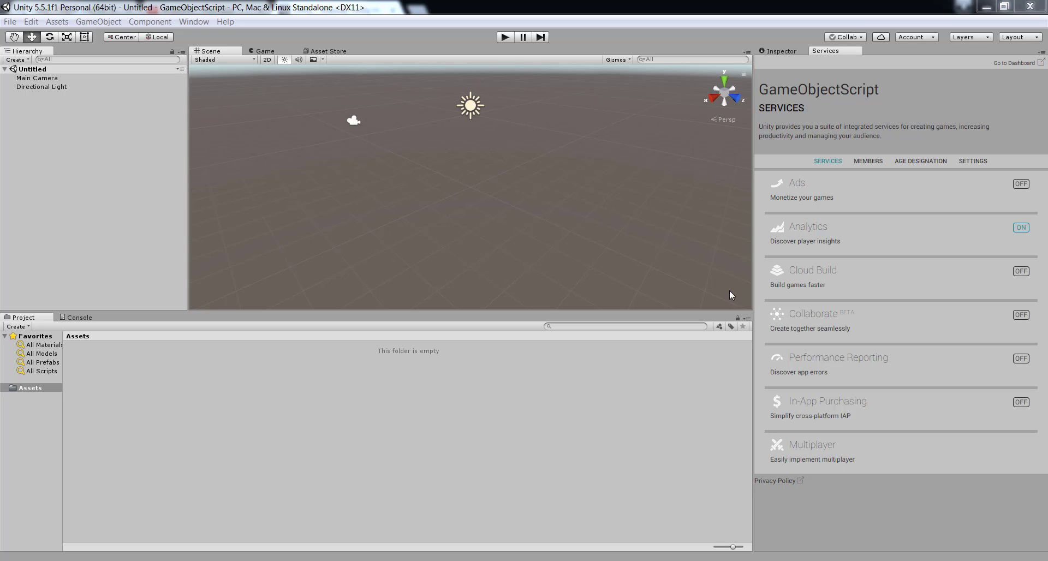
Add a 3D plane to the empty scene.
click(109, 22)
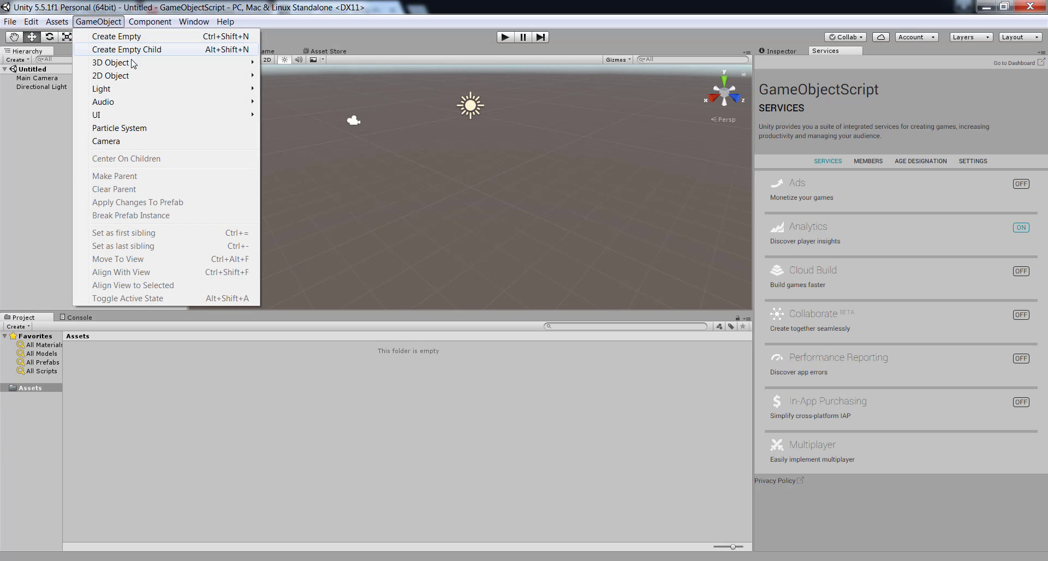
mouse_move(133, 64)
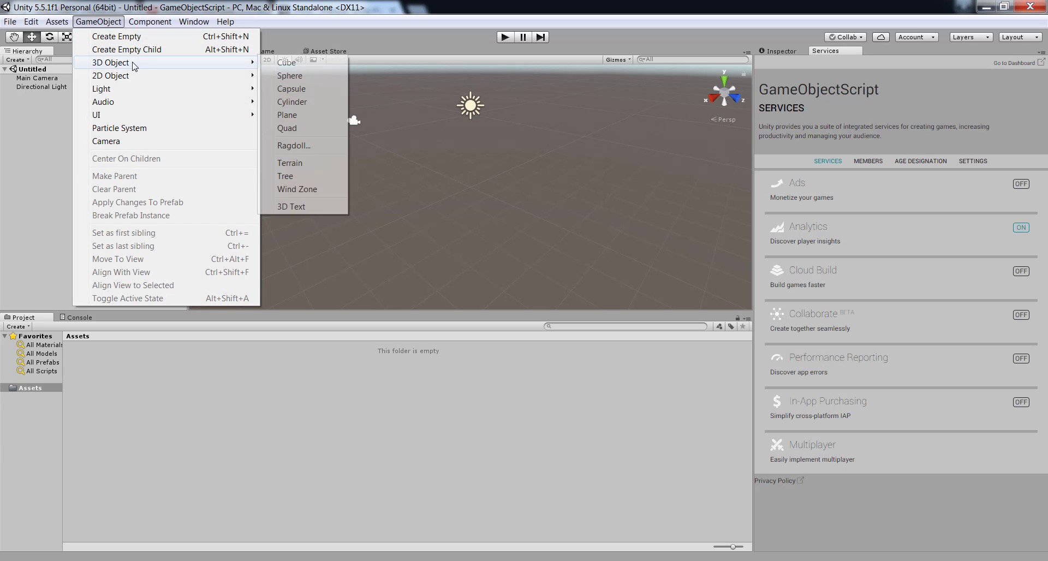
click(300, 116)
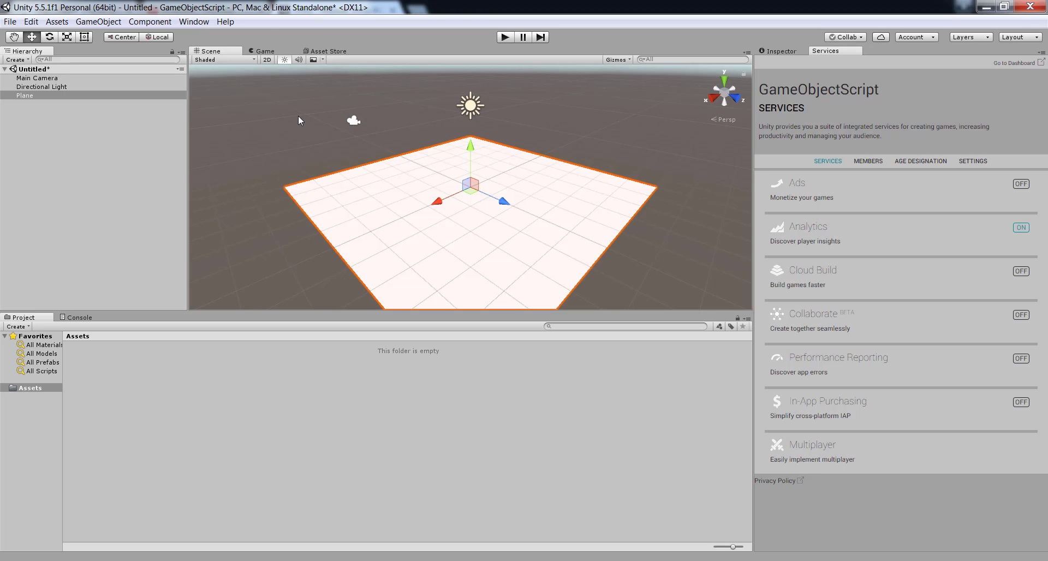
Add a 3D cube to the scene and place the editor window beside the Unity Hotkeys documentation page.
click(106, 24)
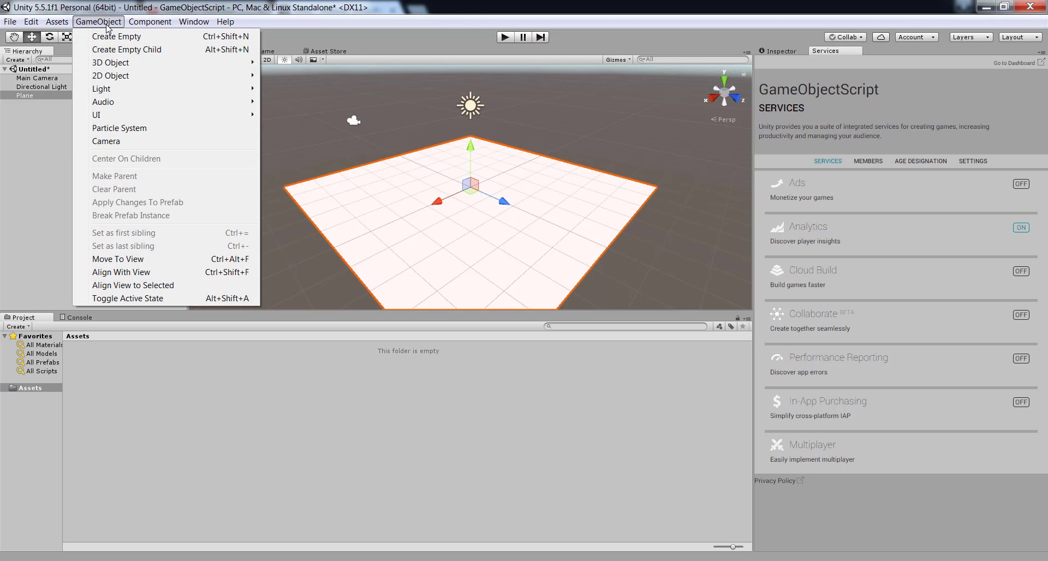
mouse_move(119, 65)
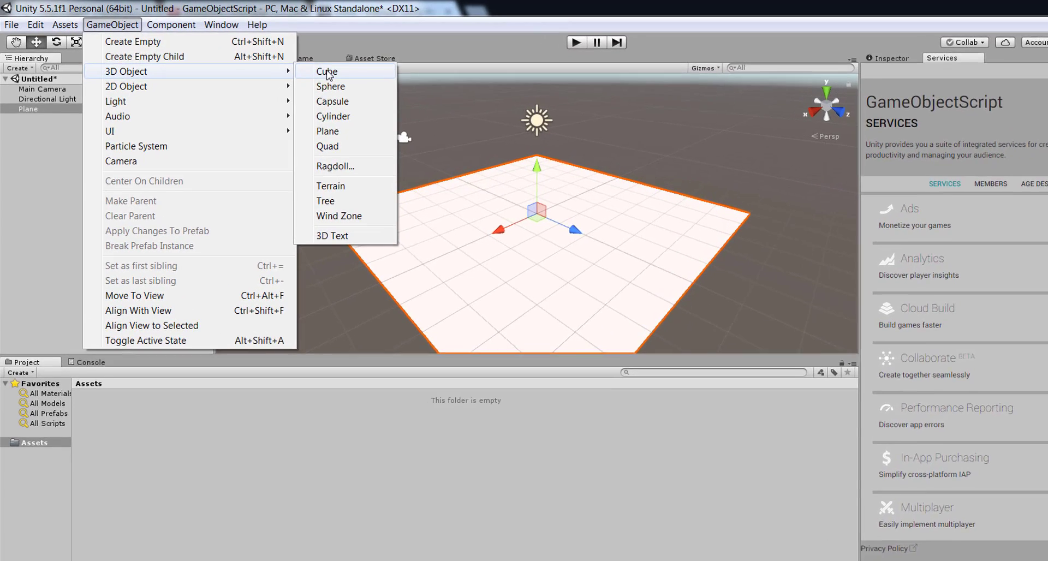
click(287, 63)
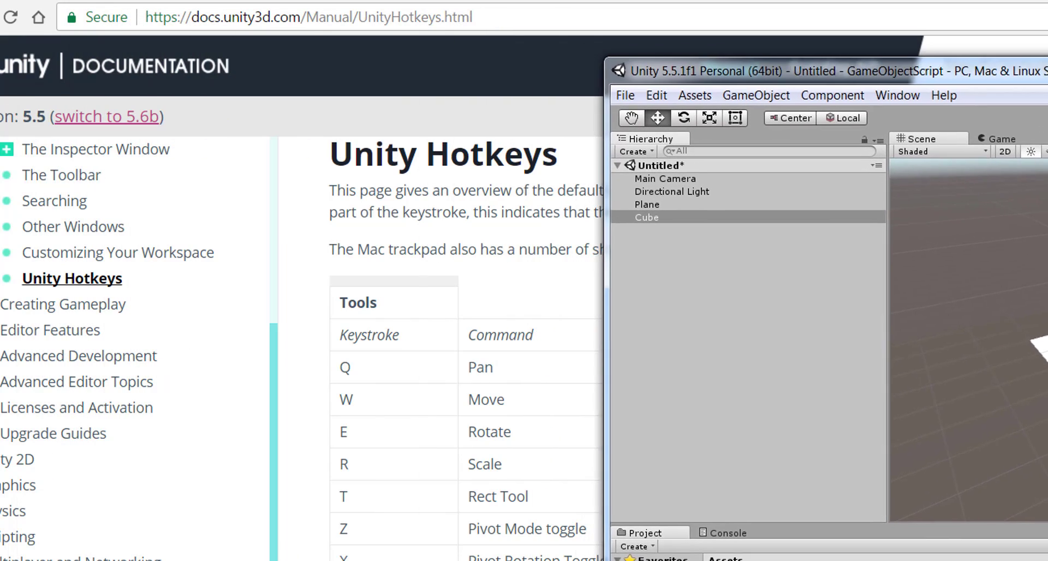
drag(819, 71, 851, 43)
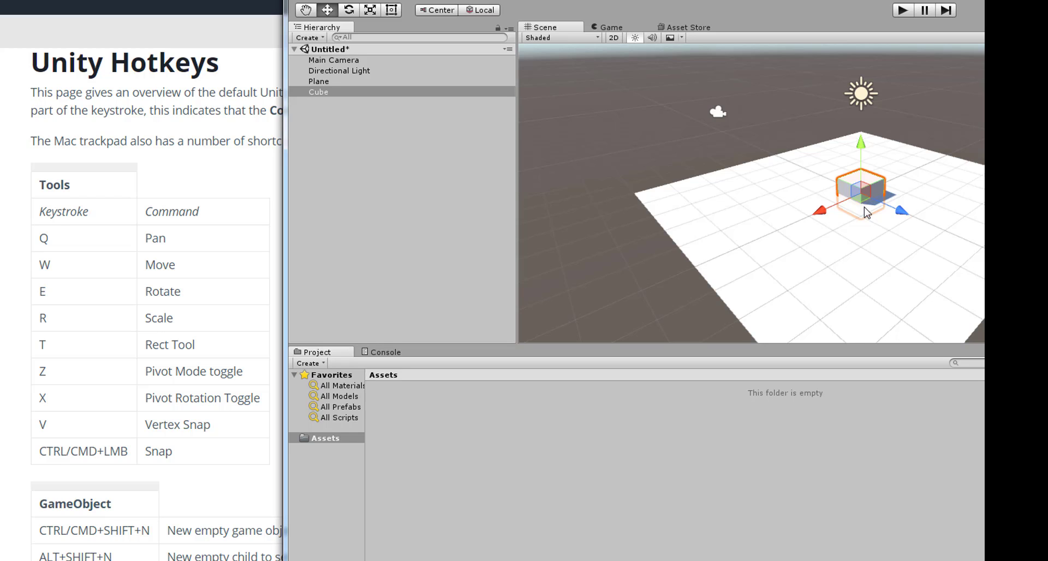
Raise the cube above the plane with the Move tool and rotate it about its vertical axis with the Rotate tool.
key(q)
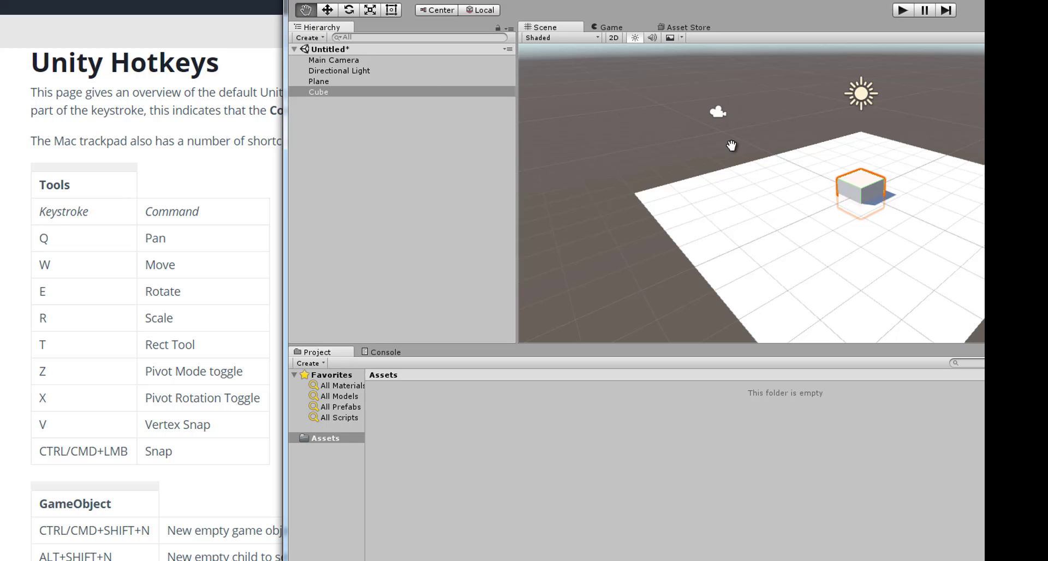
key(w)
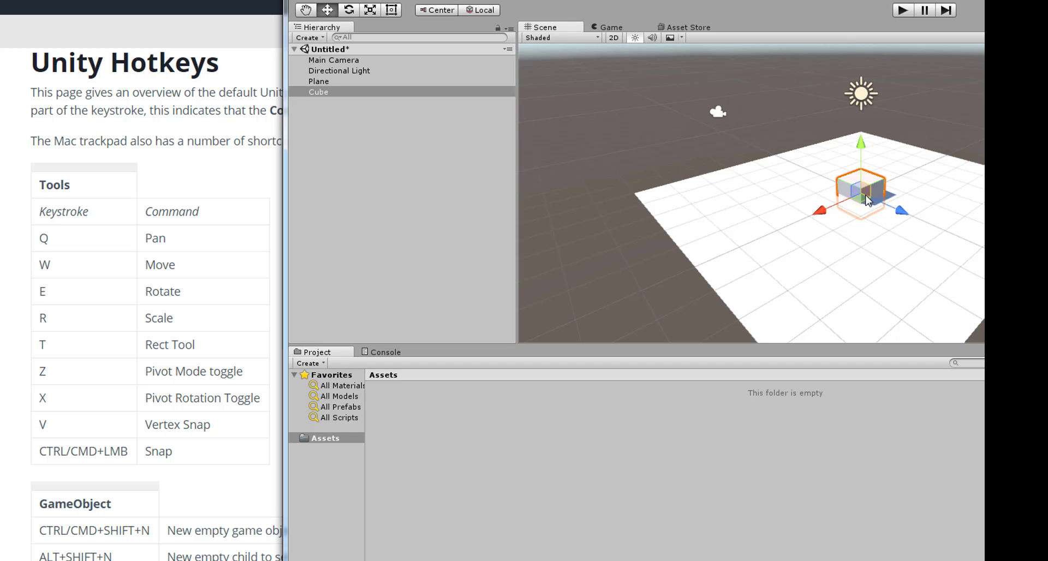
drag(860, 191, 854, 162)
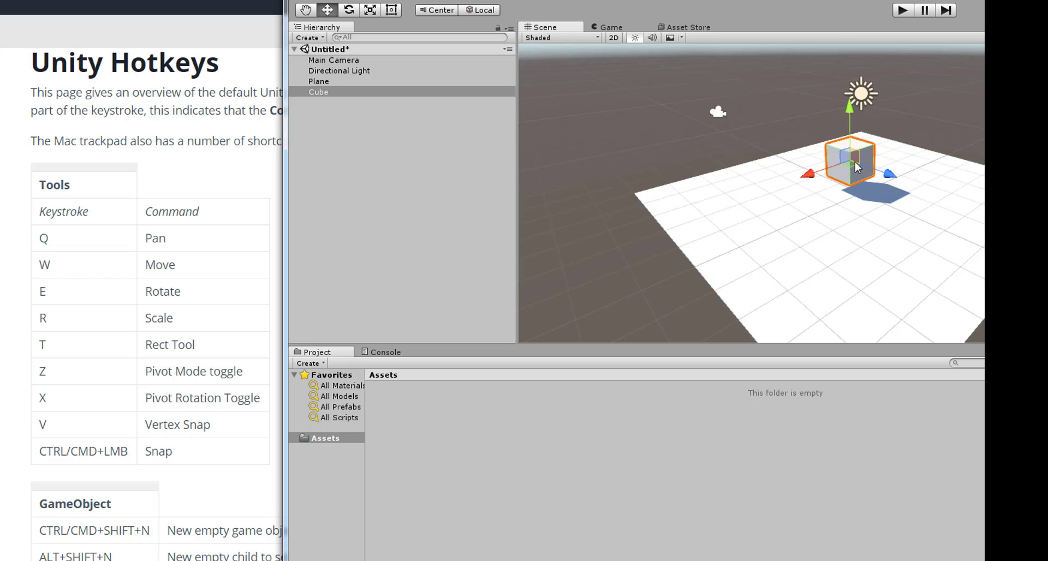
key(e)
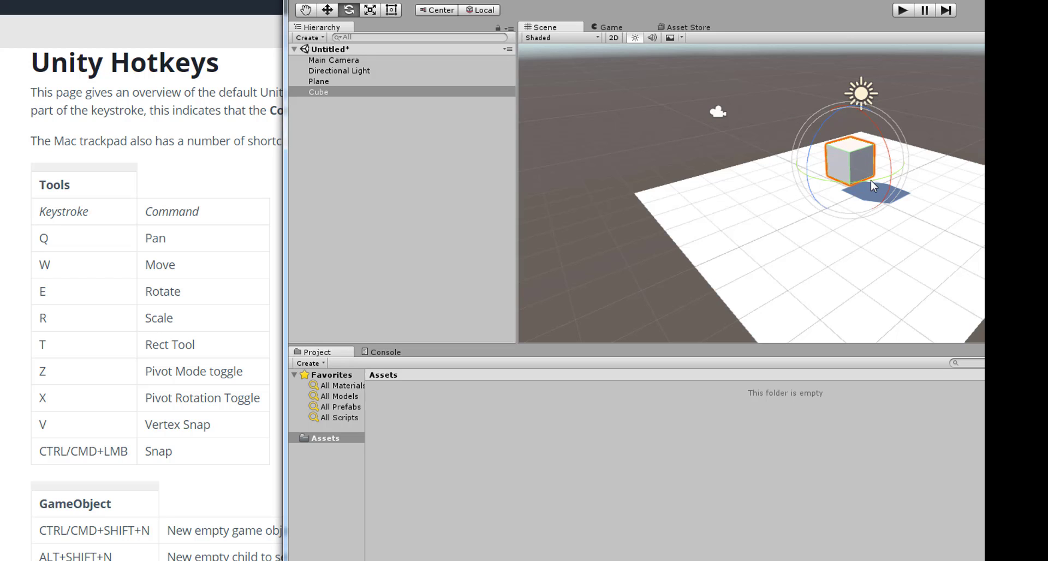
drag(870, 180, 695, 163)
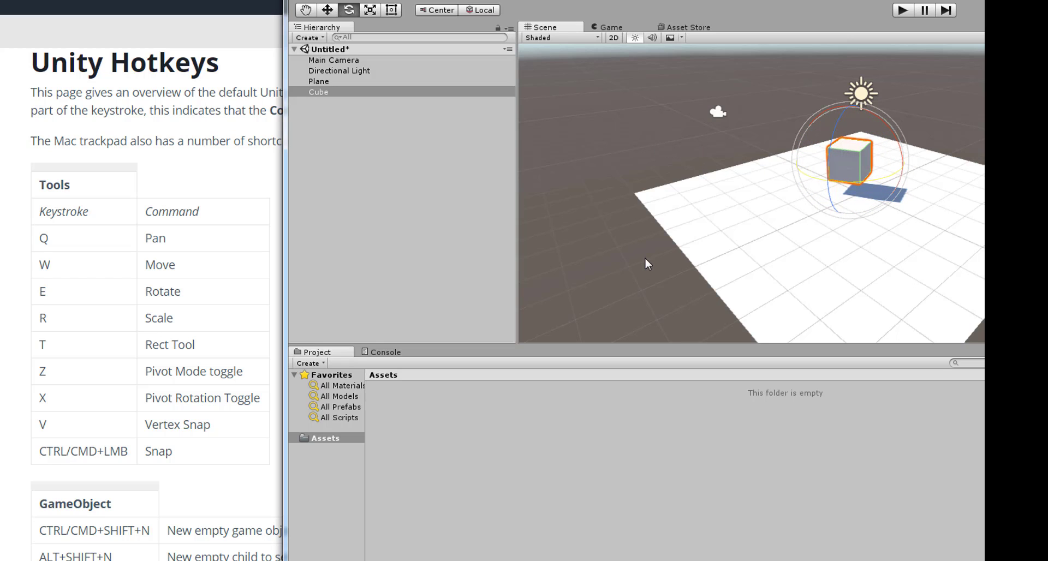
Stretch the cube along its X axis with the Scale tool and enlarge it into a bigger box.
key(r)
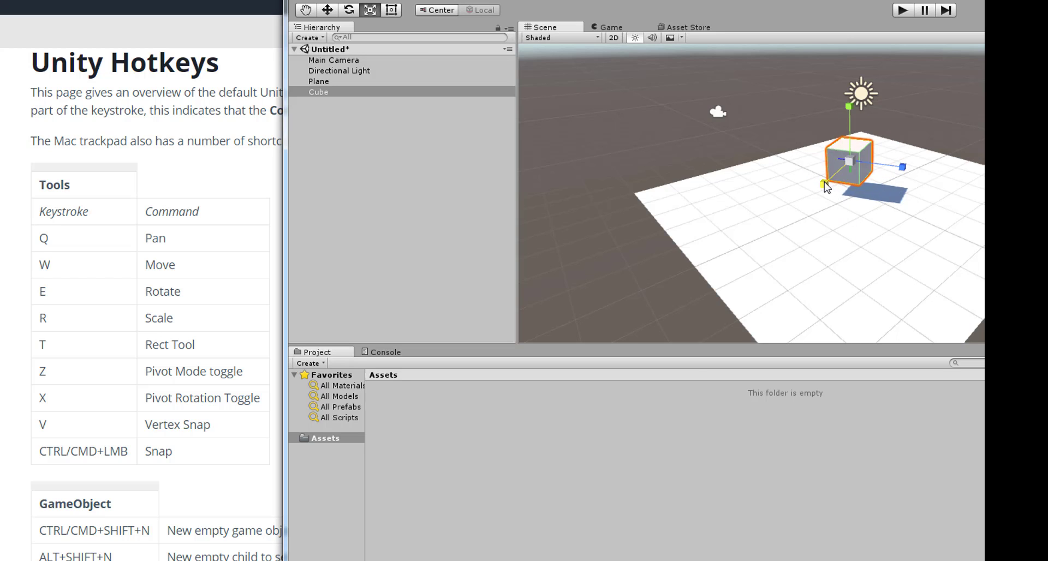
drag(824, 183, 774, 215)
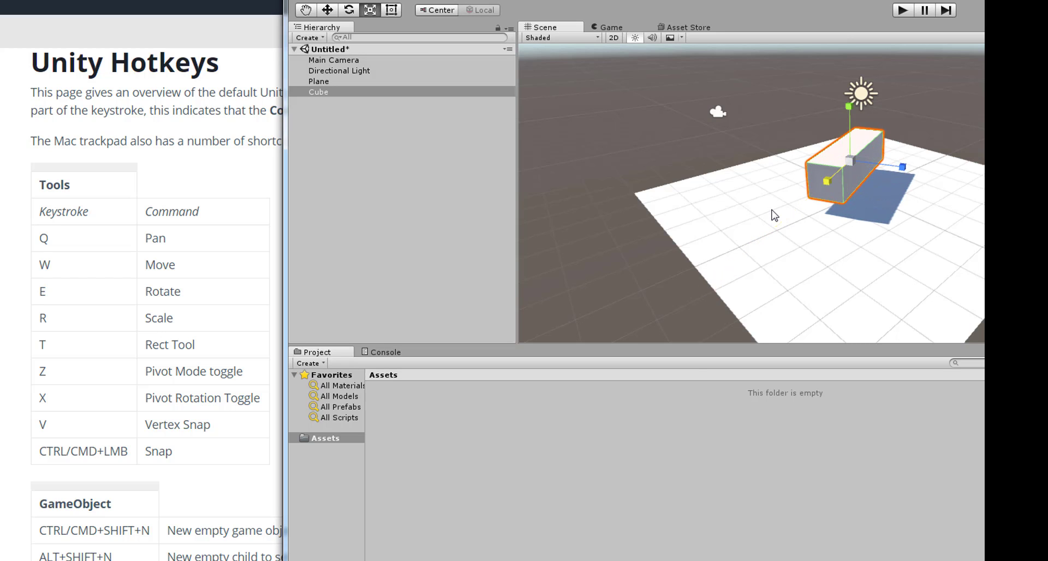
drag(853, 159, 947, 188)
drag(849, 106, 851, 86)
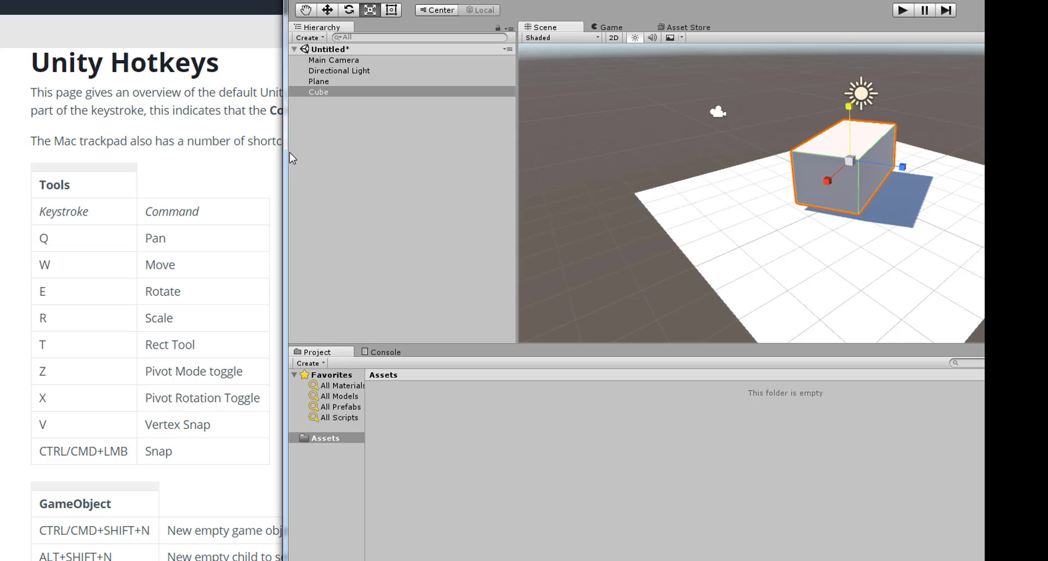
Widen the box horizontally from its front corner with the Rect Tool, then return to the Move tool.
key(t)
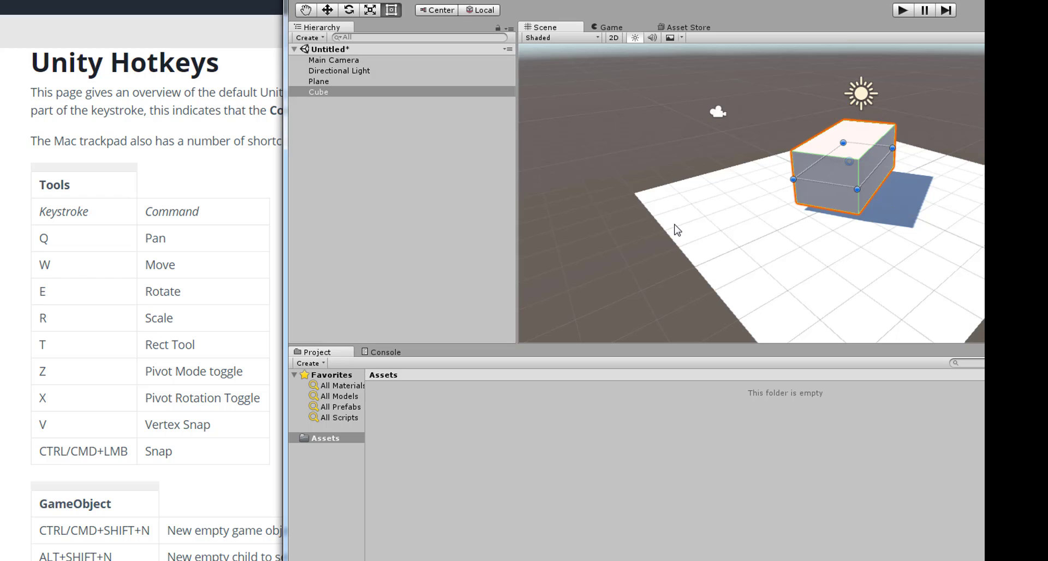
drag(860, 190, 910, 216)
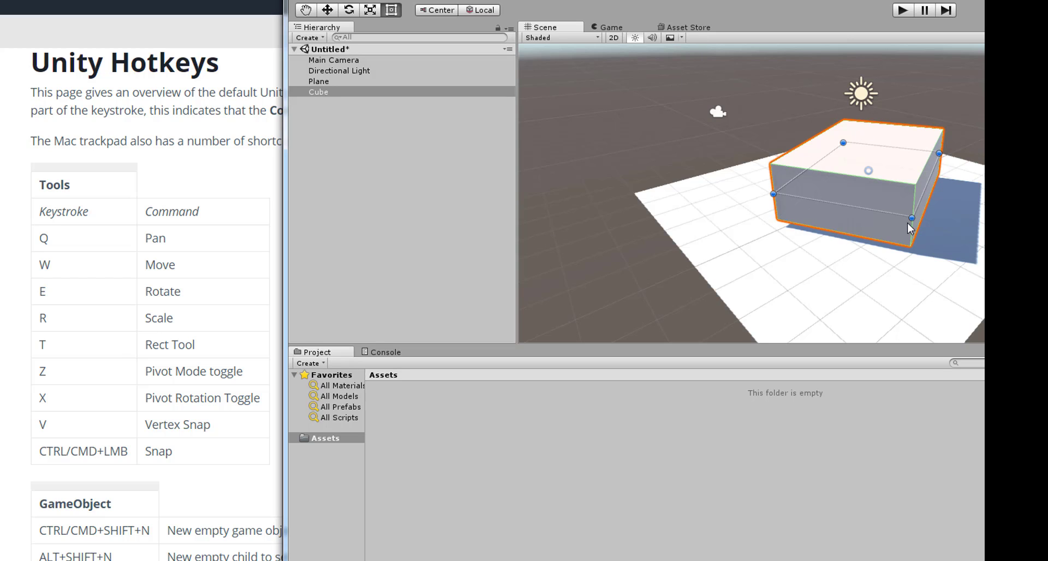
drag(912, 218, 882, 192)
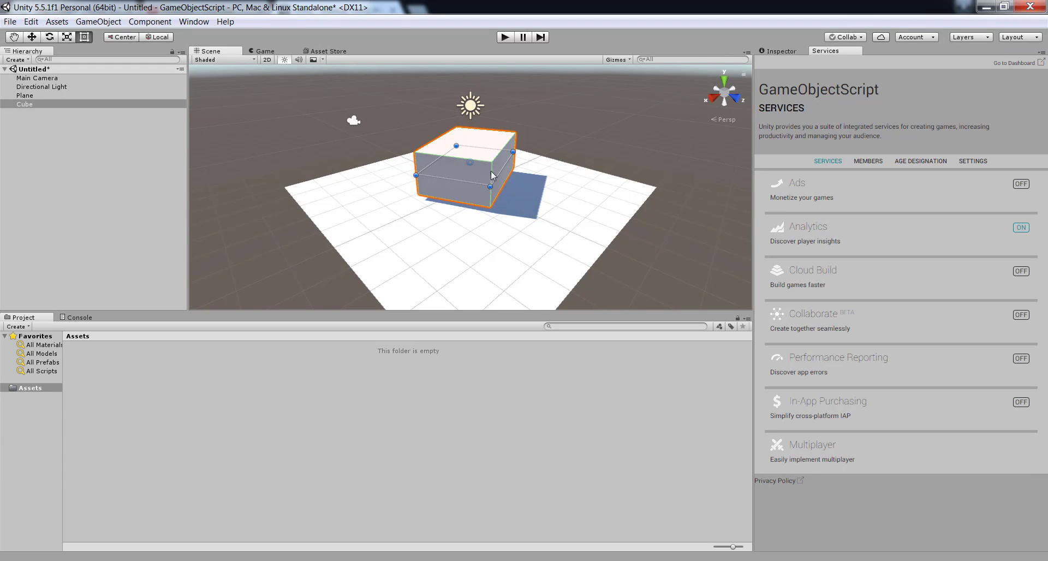
key(w)
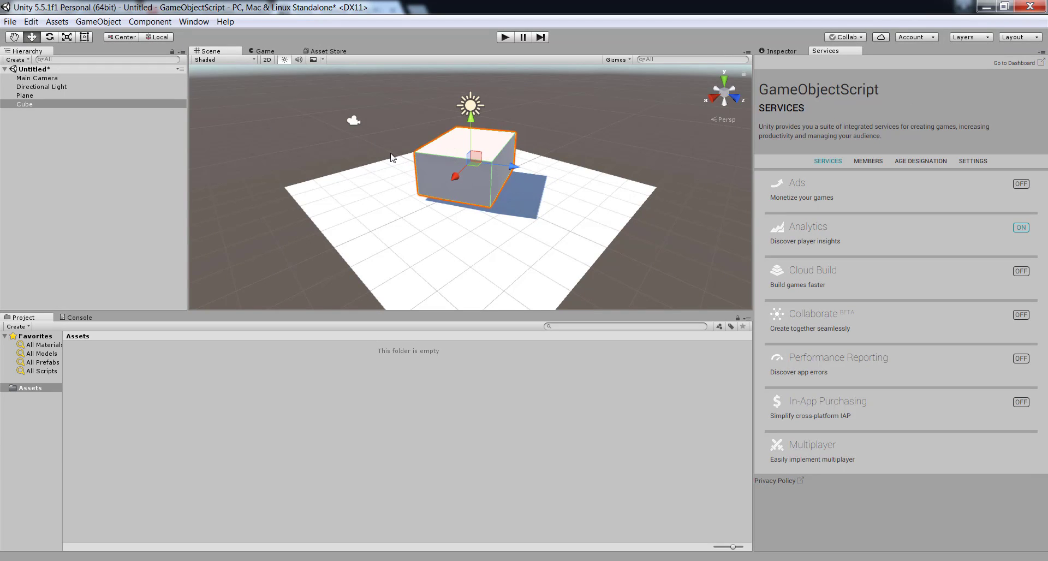
Add a 3D sphere to the scene.
click(99, 21)
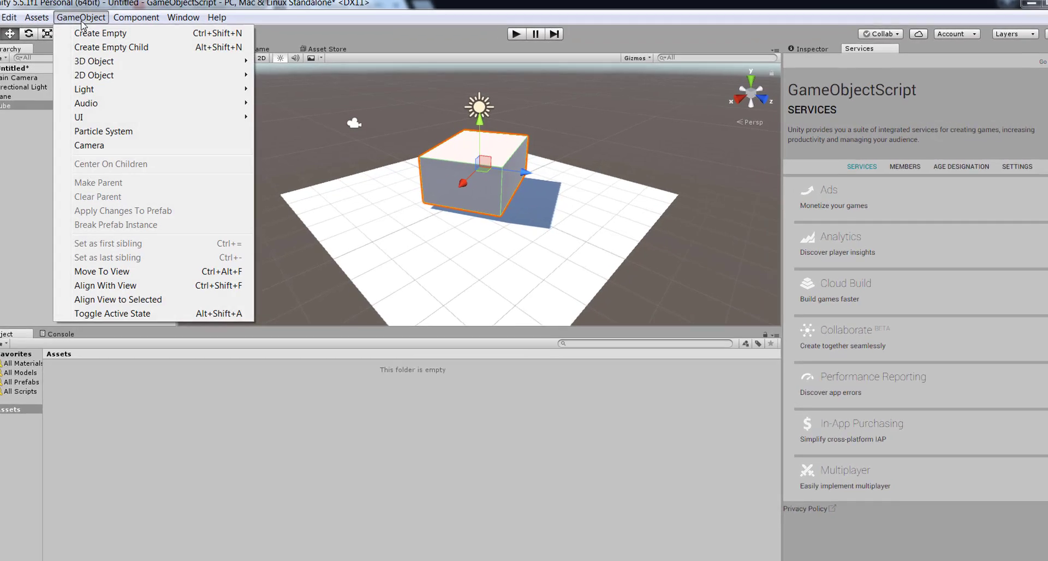
mouse_move(92, 62)
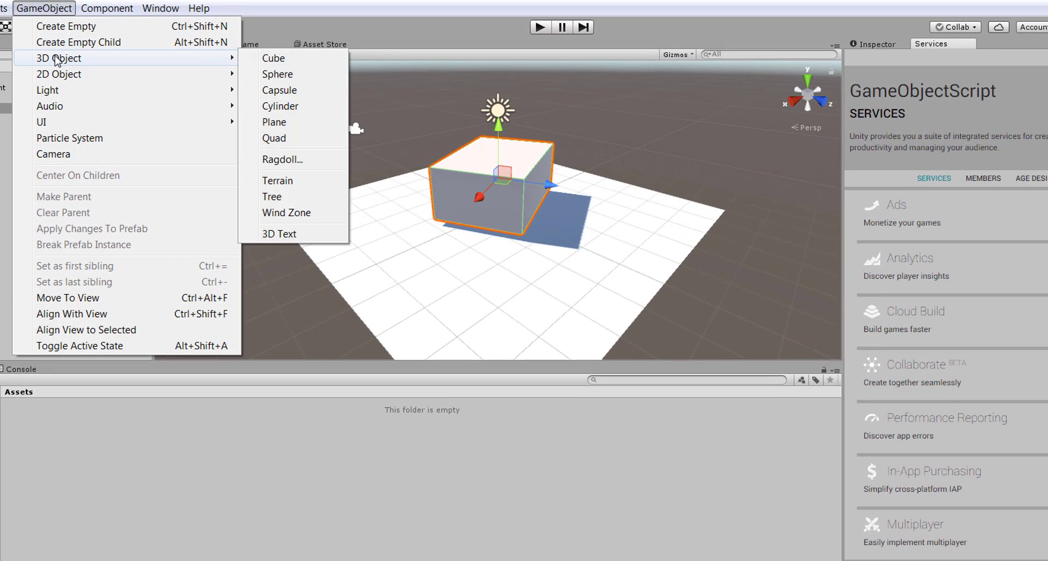
click(277, 74)
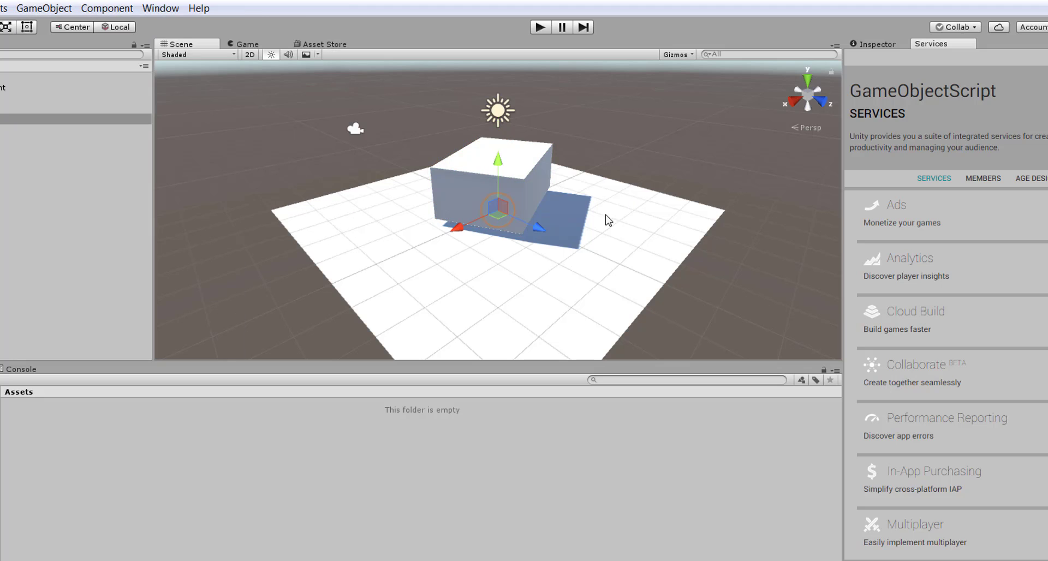
Move the cube away from the sphere, toward the right-hand side of the plane.
drag(522, 177, 439, 248)
double_click(77, 119)
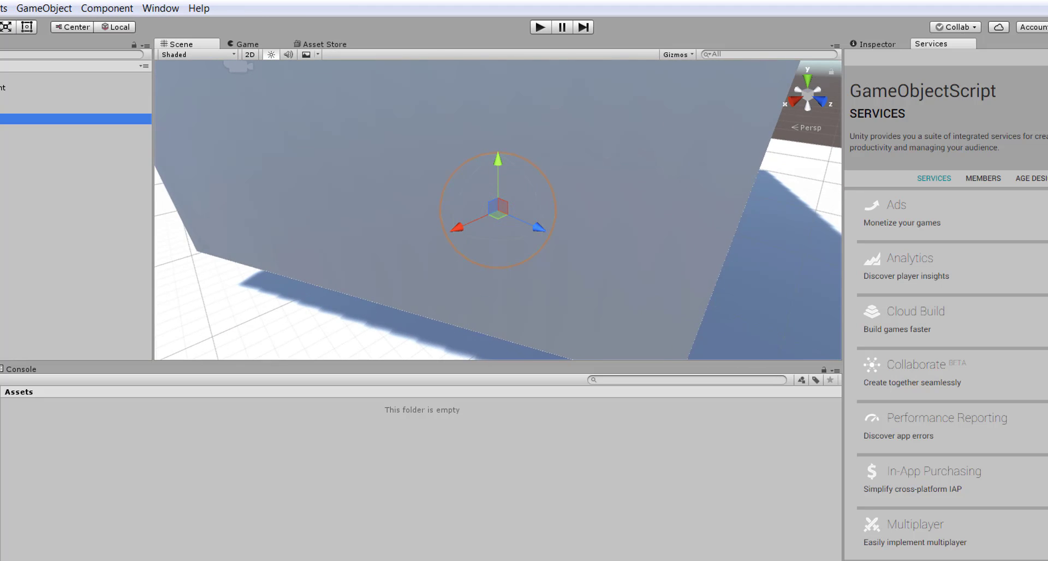
double_click(76, 109)
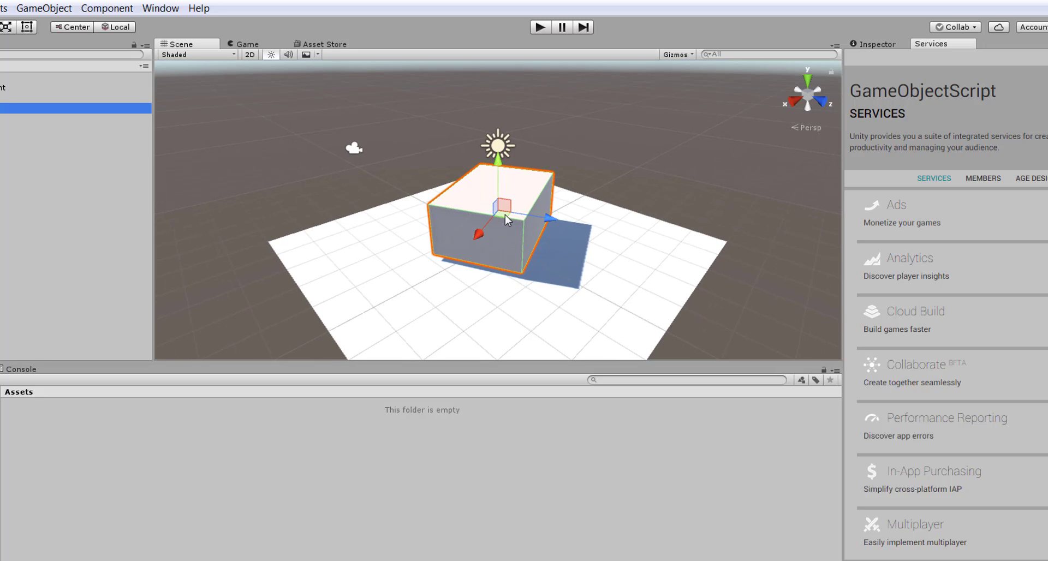
drag(504, 208, 622, 241)
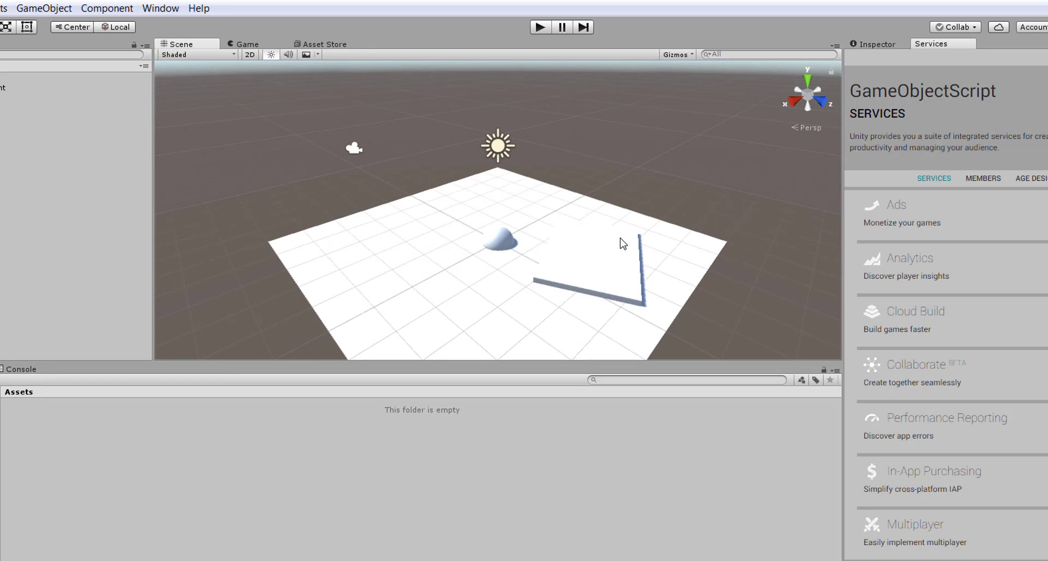
Raise the sphere above the plane and lift the sunken cube up until it sits above the plane too.
click(76, 119)
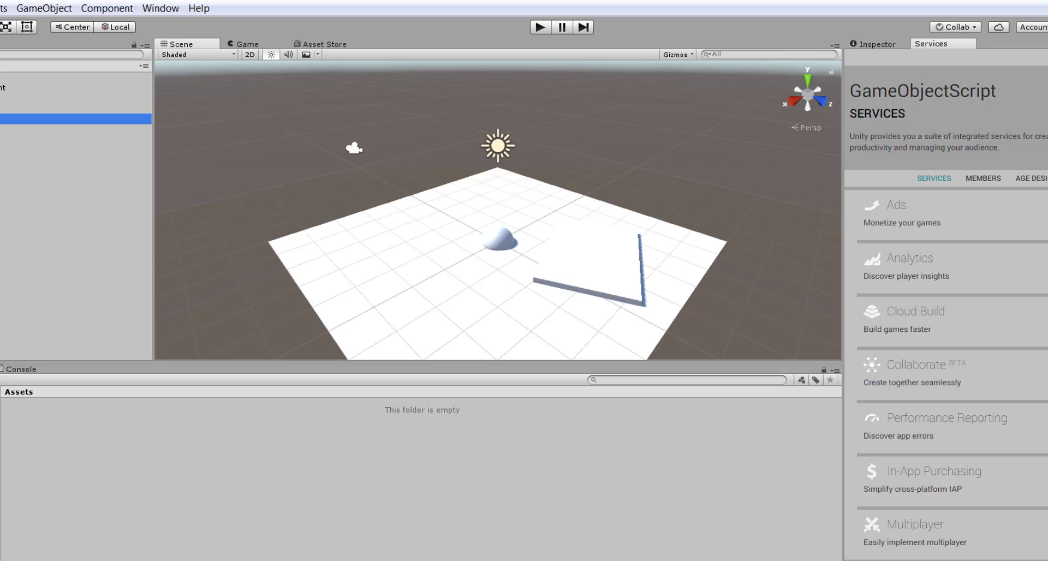
drag(490, 237, 435, 208)
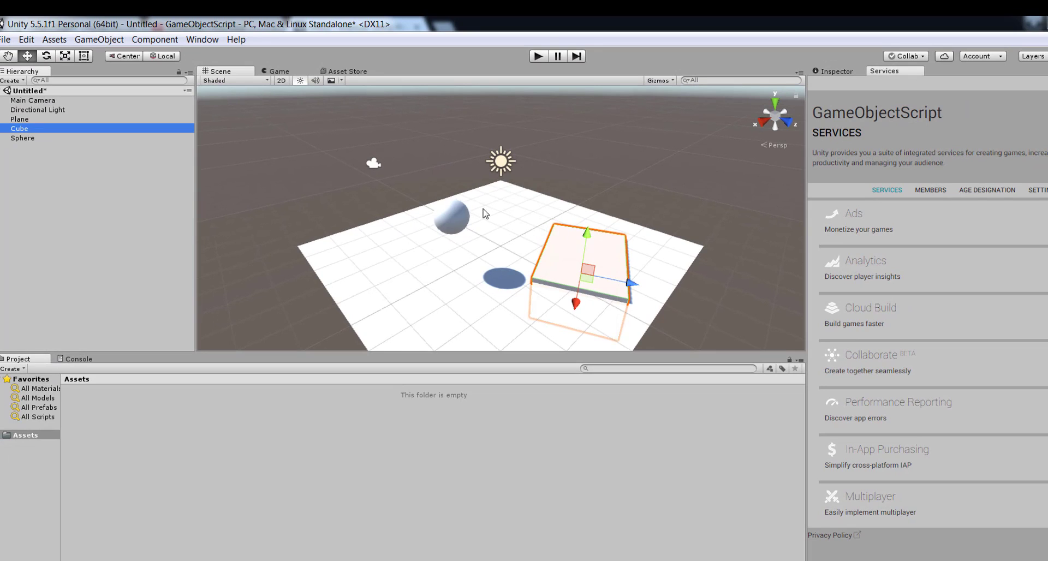
click(29, 138)
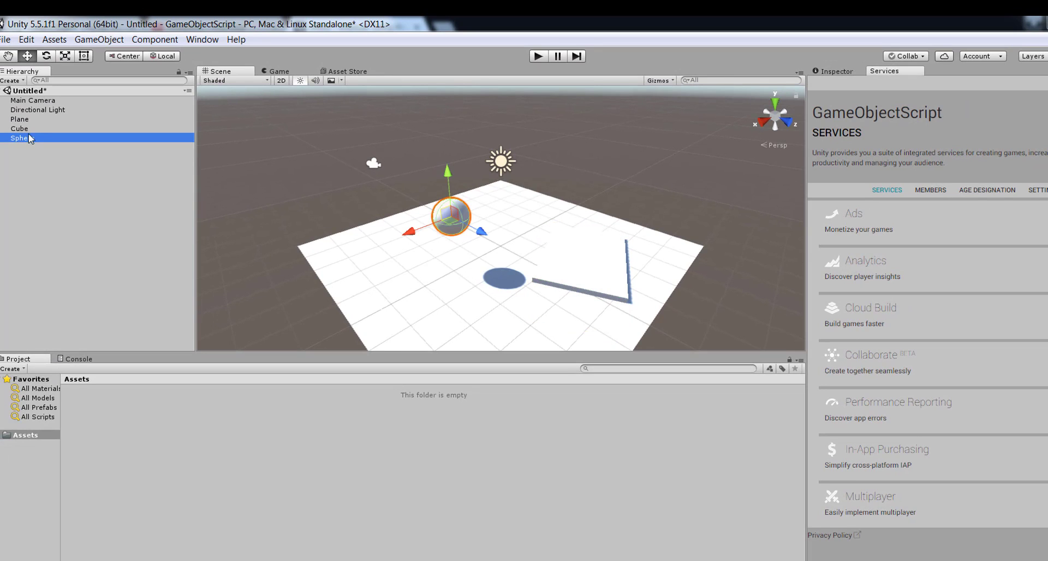
click(28, 128)
drag(599, 270, 602, 220)
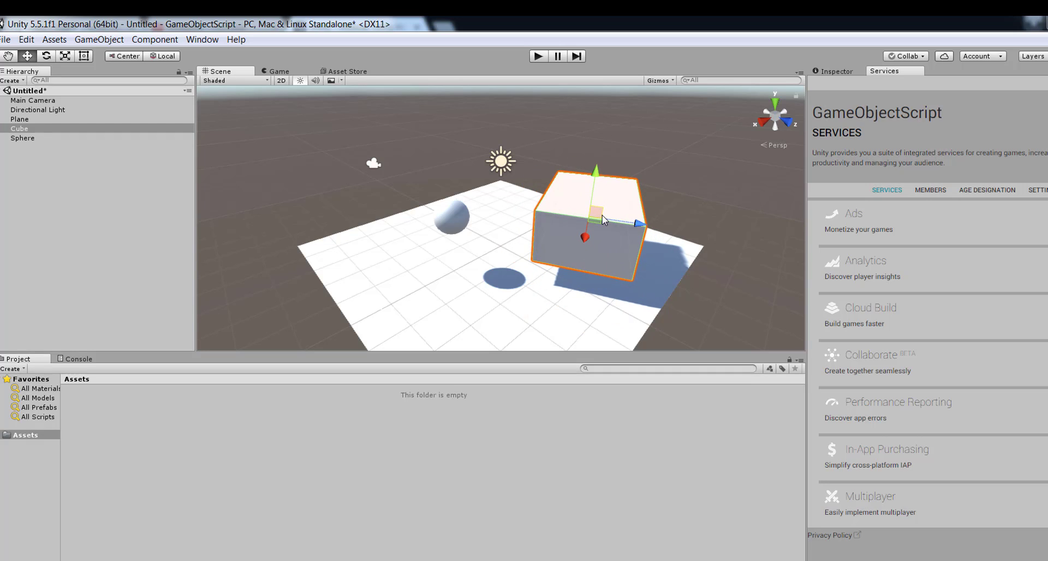
Shift the raised sphere slightly closer to the cube.
click(457, 196)
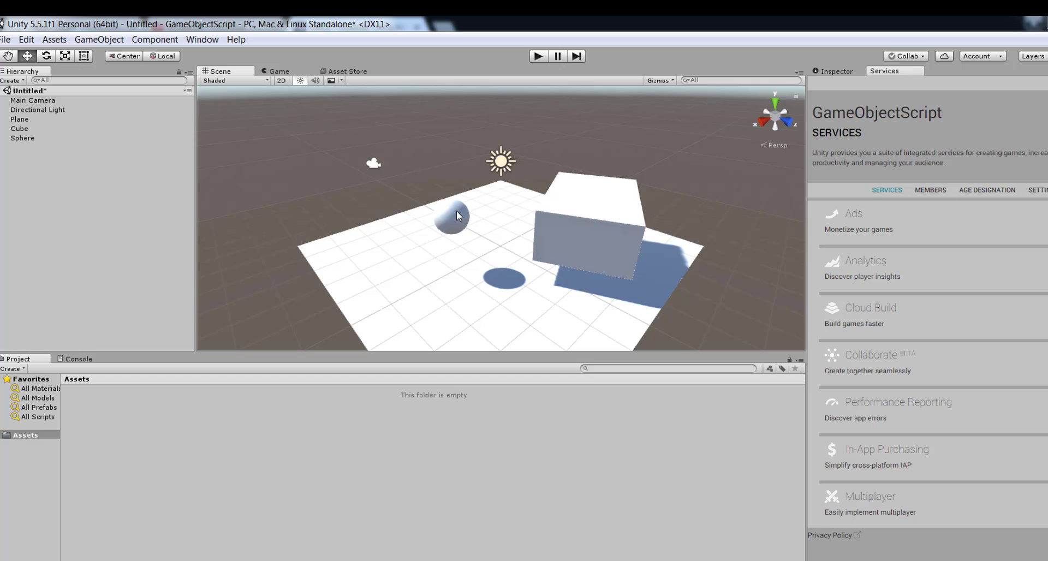
click(456, 211)
drag(456, 208, 477, 217)
drag(555, 225, 547, 249)
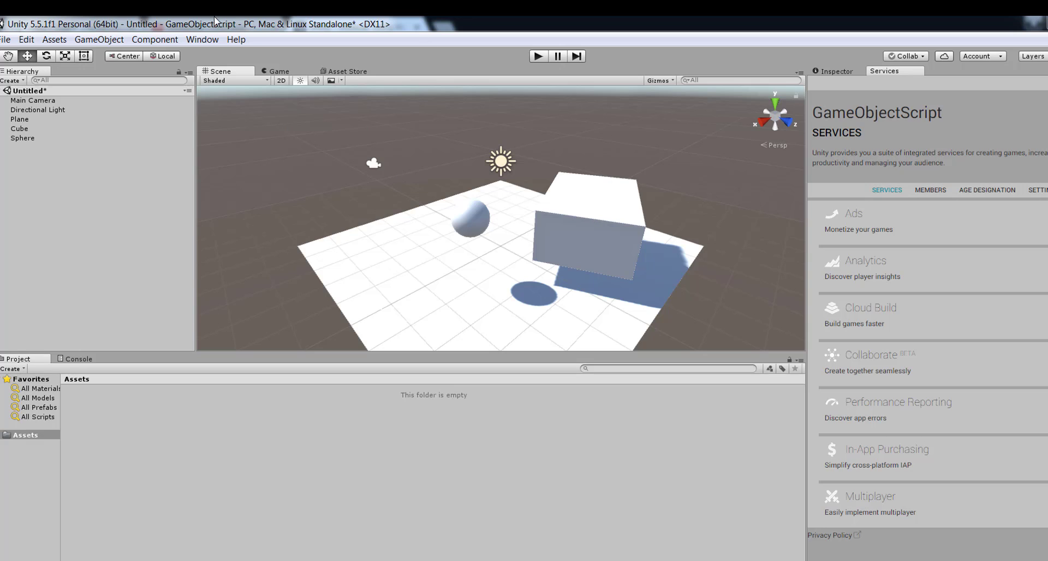
click(98, 39)
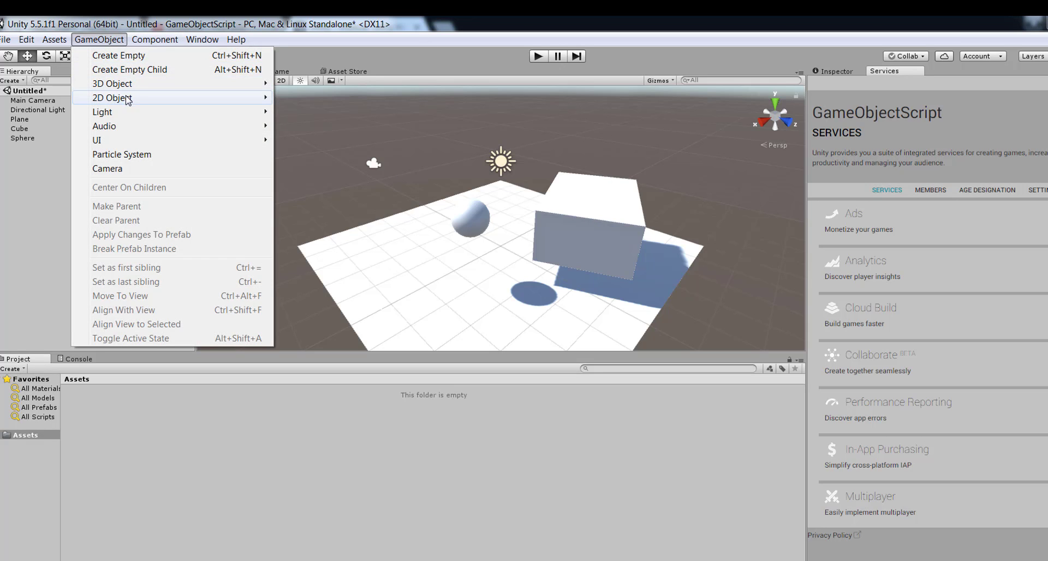
mouse_move(129, 90)
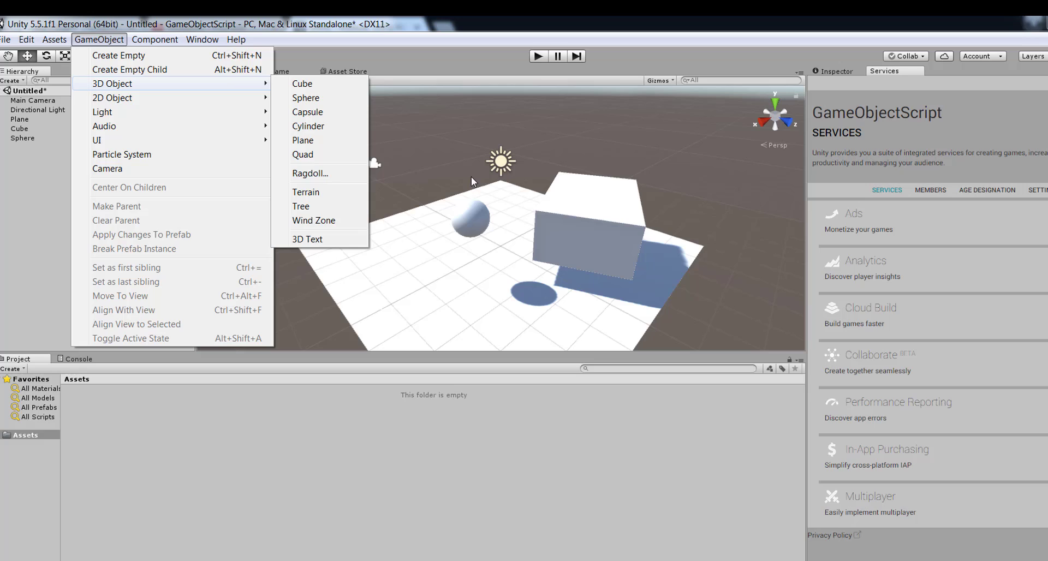
click(481, 213)
click(489, 217)
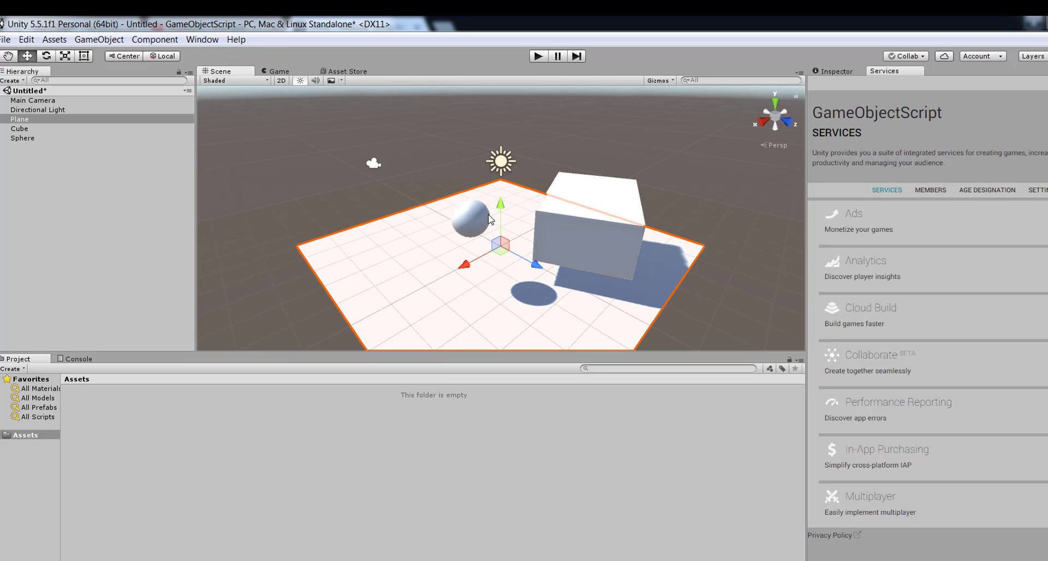
Show the cube's properties in the Inspector and rename the cube as Ball.
click(31, 129)
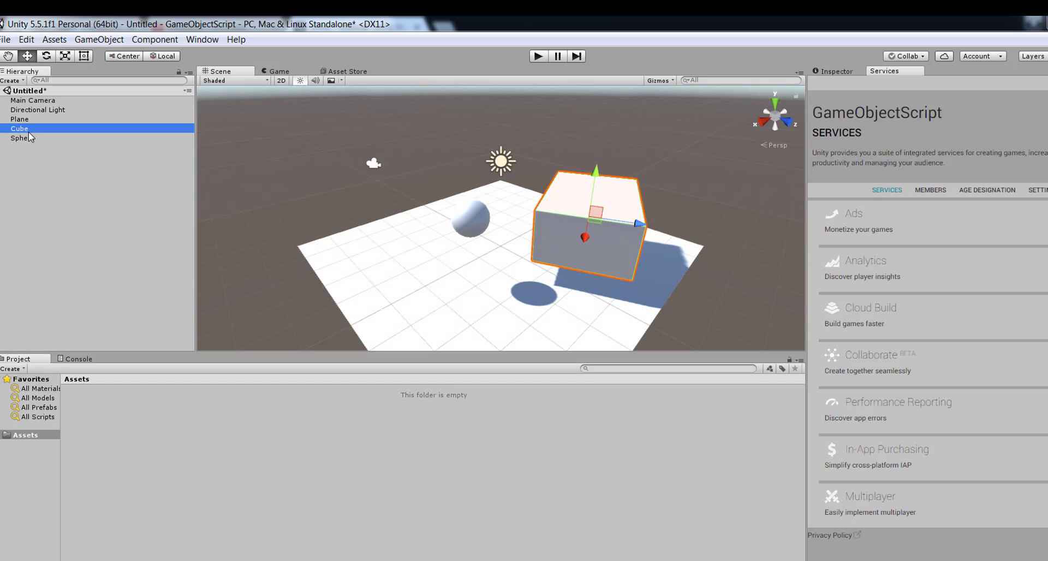
click(833, 73)
click(884, 96)
click(883, 96)
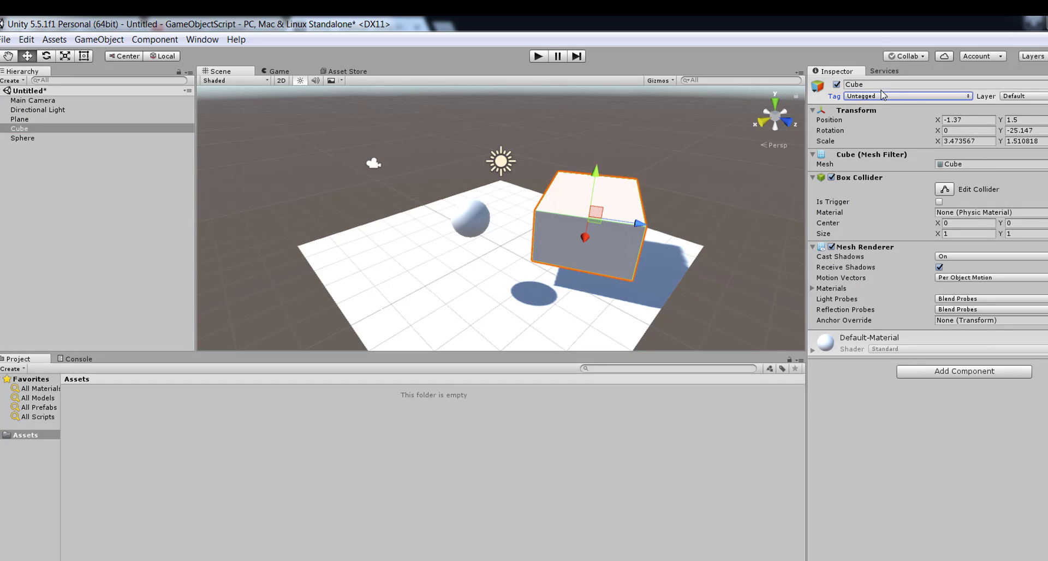
click(873, 85)
drag(873, 86, 832, 90)
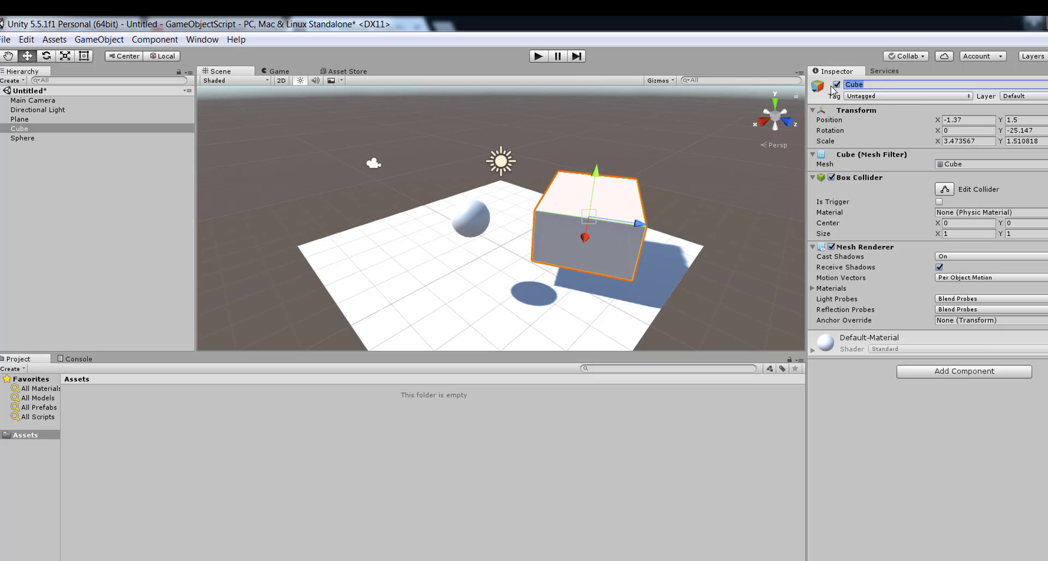
text(Ball)
Rename the sphere as RoofTop.
click(21, 138)
click(866, 86)
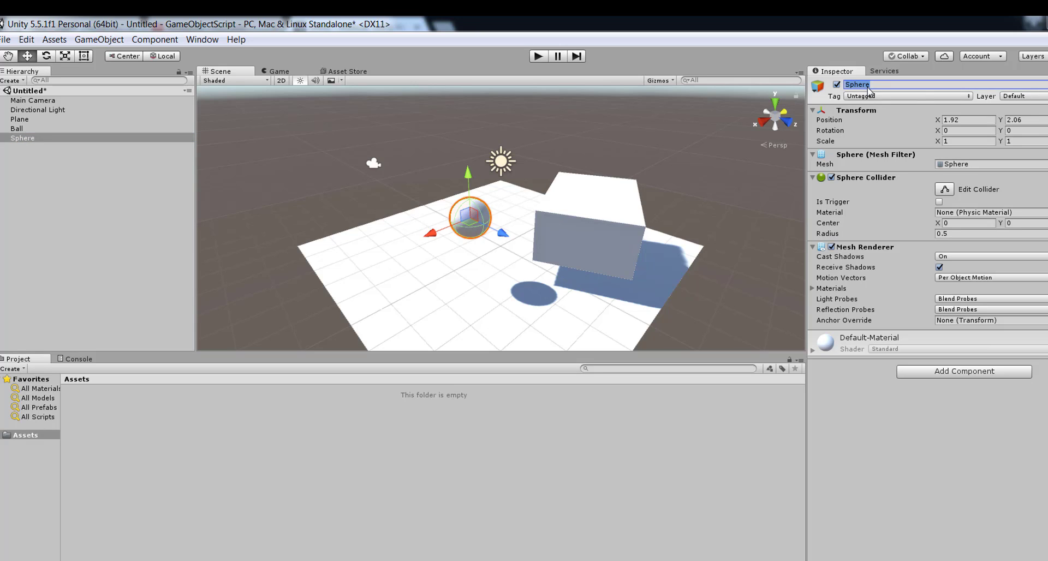
text(RoofTop)
key(Return)
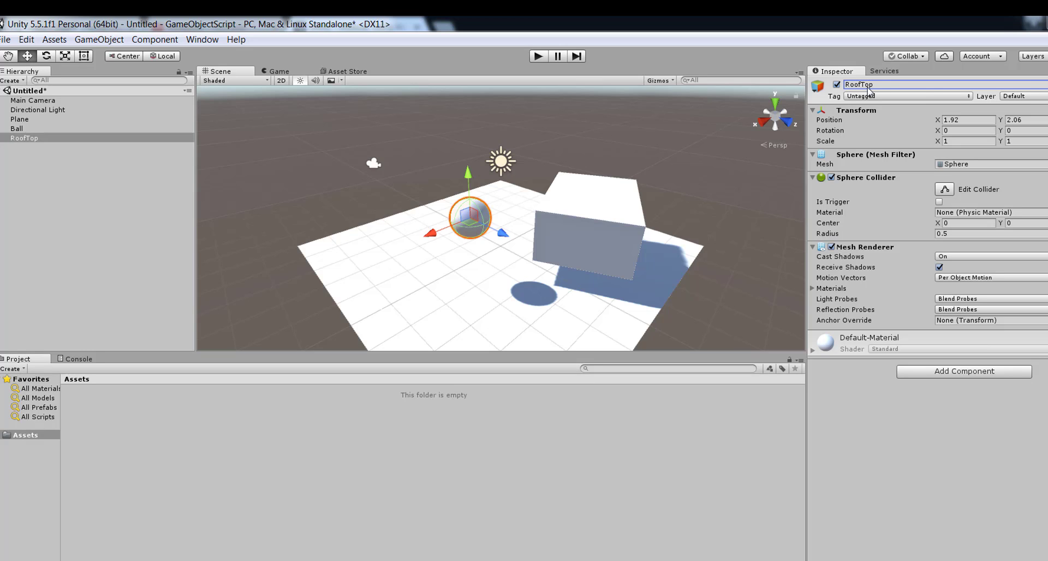